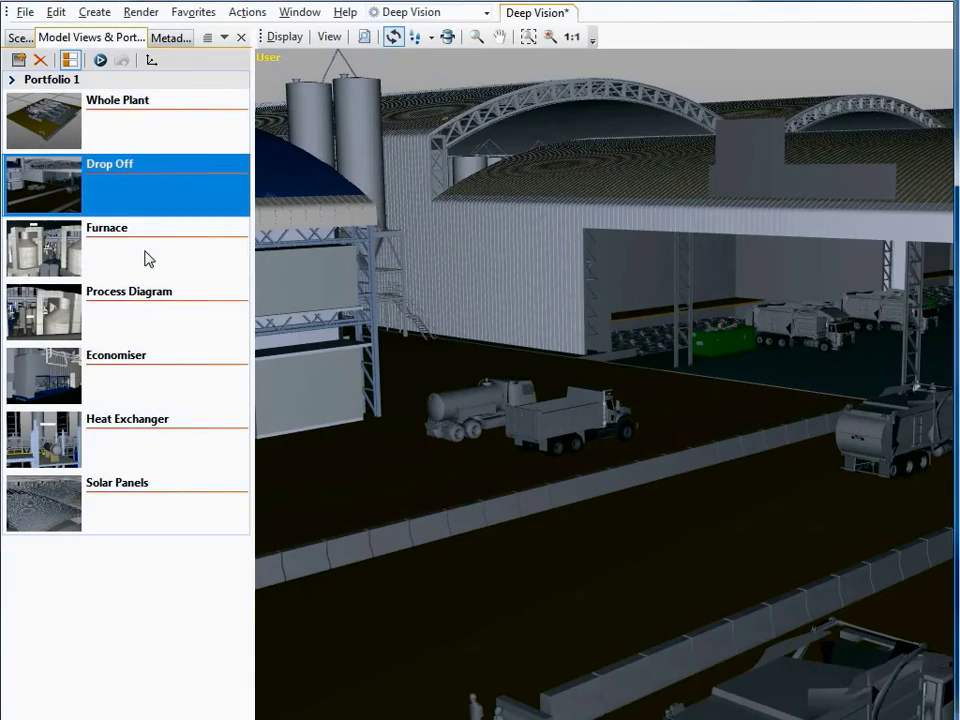
Step: Play the Furnace view's linked combustor video furnace_1.m4v, then close it
left_click(146, 259)
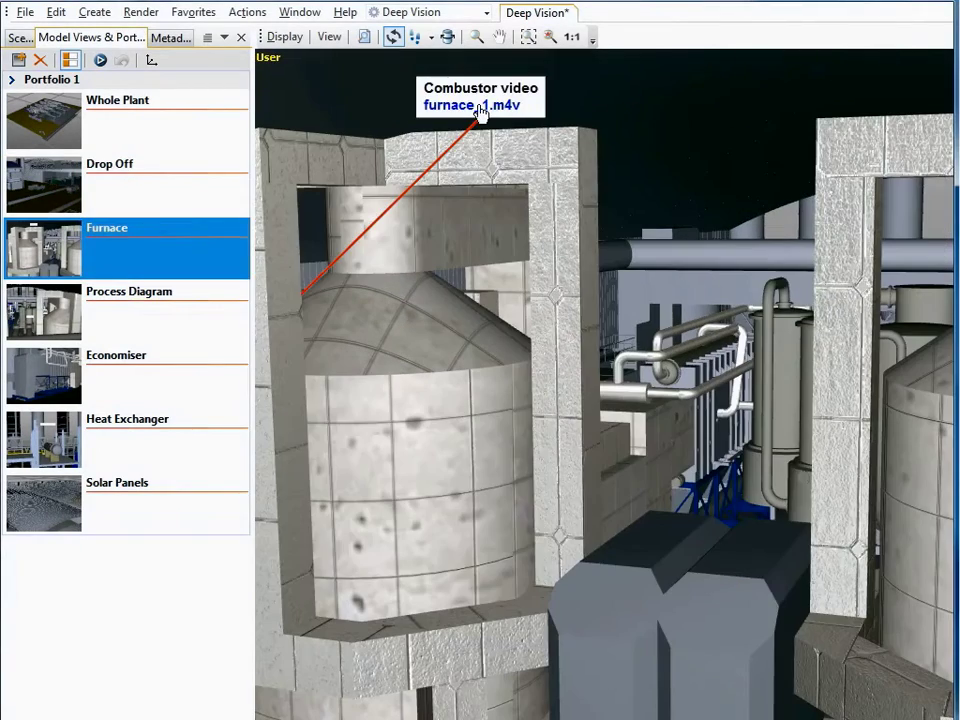
left_click(479, 110)
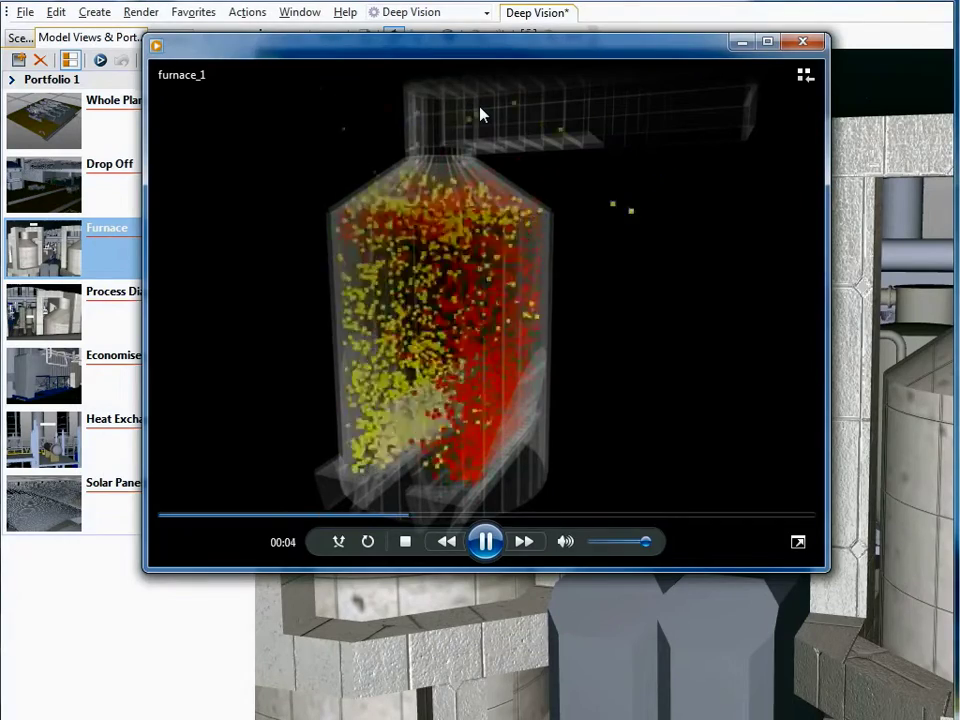
left_click(741, 42)
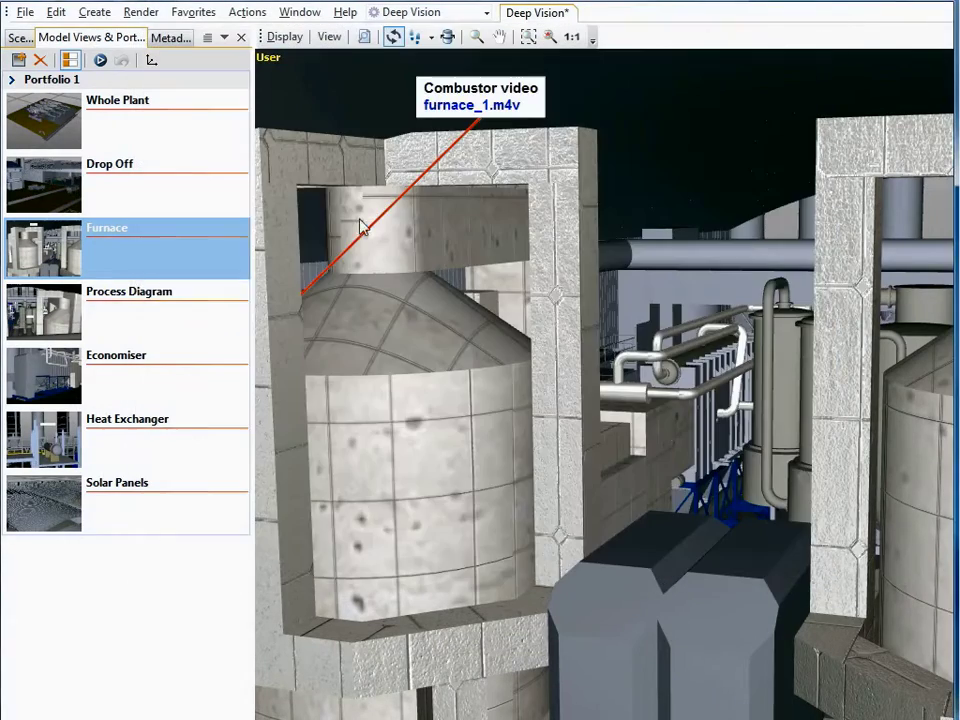
Step: View the Process Diagram's pg27.jpg image, close it, and go to the Economiser view
left_click(145, 312)
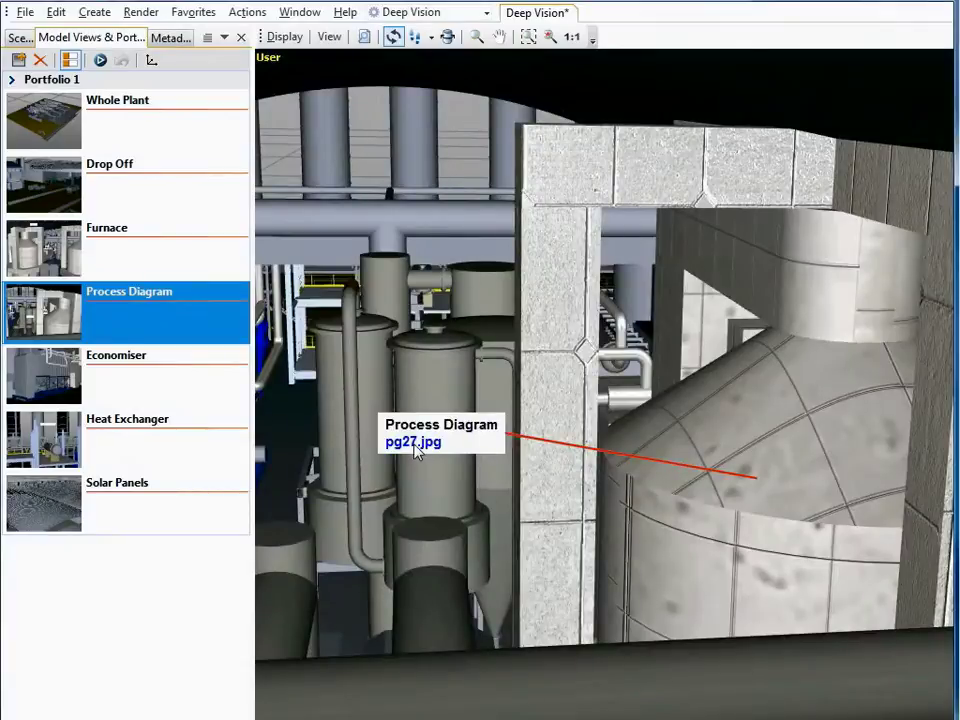
left_click(414, 445)
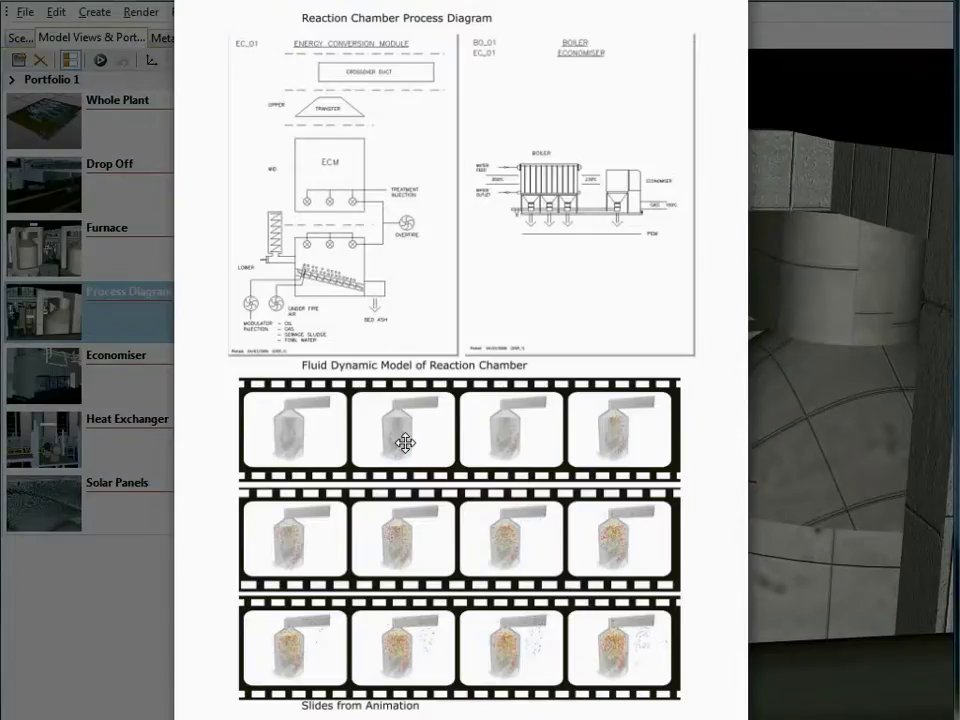
left_click(735, 26)
left_click(139, 381)
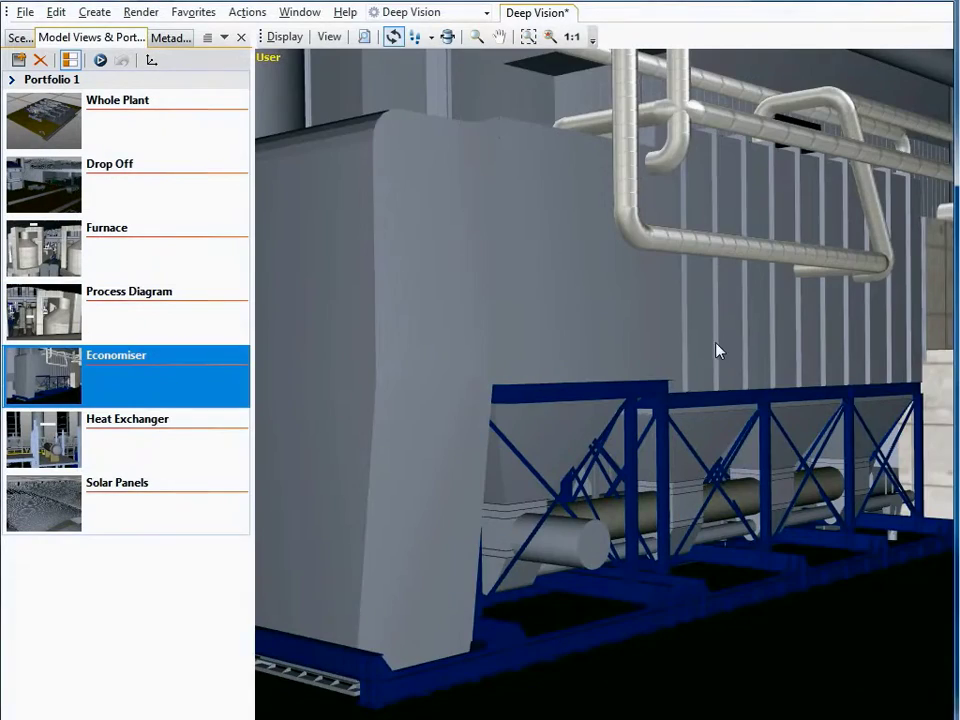
Step: Orbit up and hide the economiser's outer wall panel to expose the tubes
left_click_drag(716, 350, 540, 322)
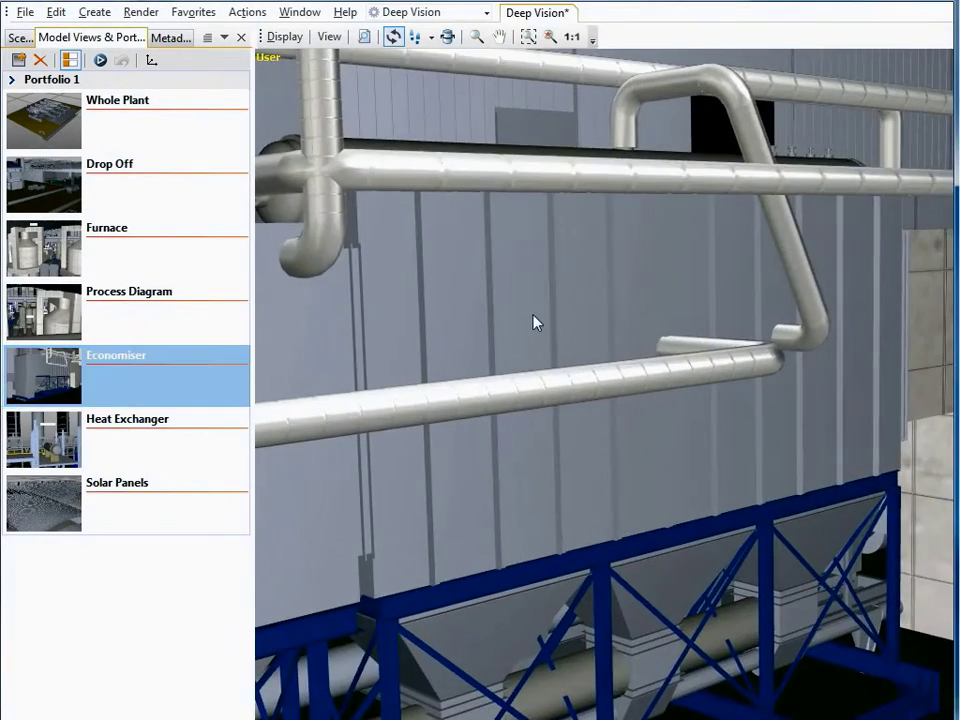
left_click(536, 321)
left_click(452, 357)
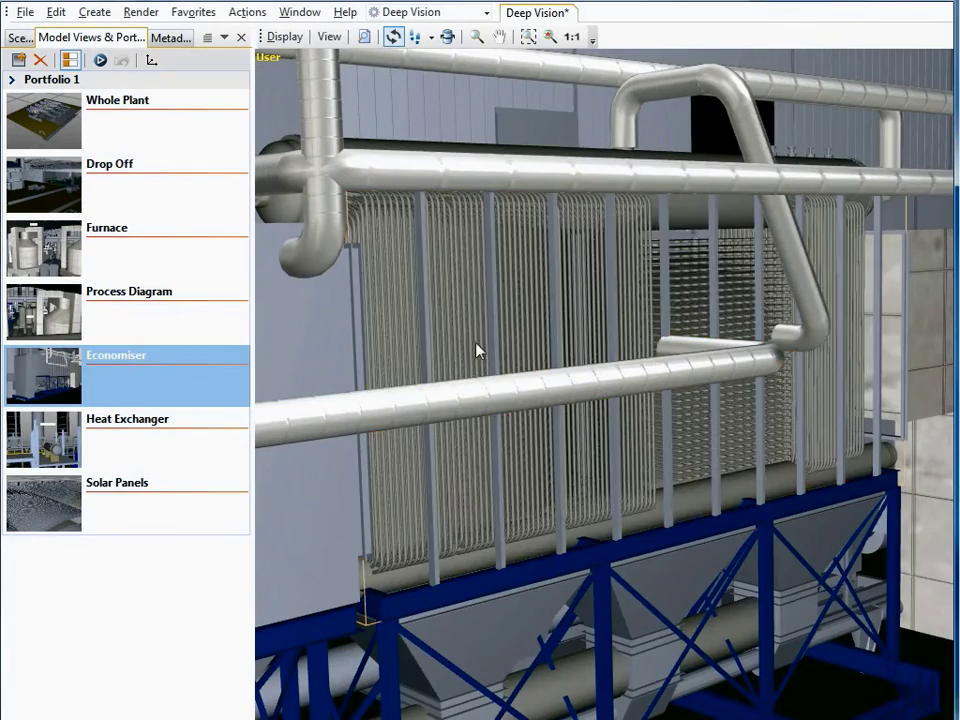
Step: Zoom into the exposed tube bank, then fly to the Heat Exchanger view
scroll(470, 300, "up", 2)
scroll(499, 405, "up", 5)
scroll(484, 409, "up", 3)
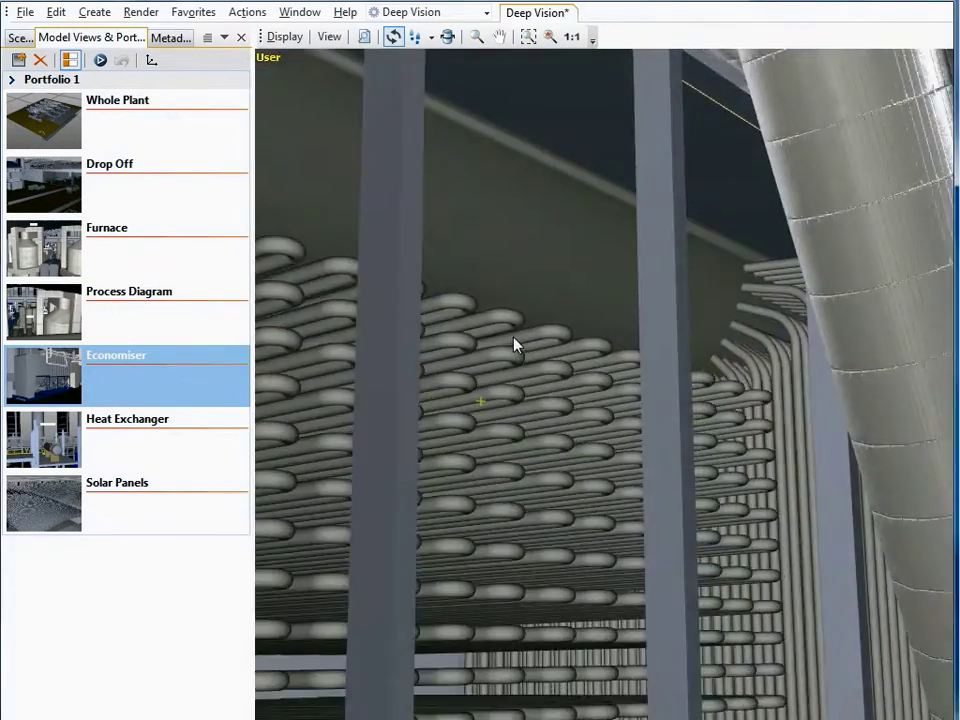
left_click(156, 446)
left_click(156, 446)
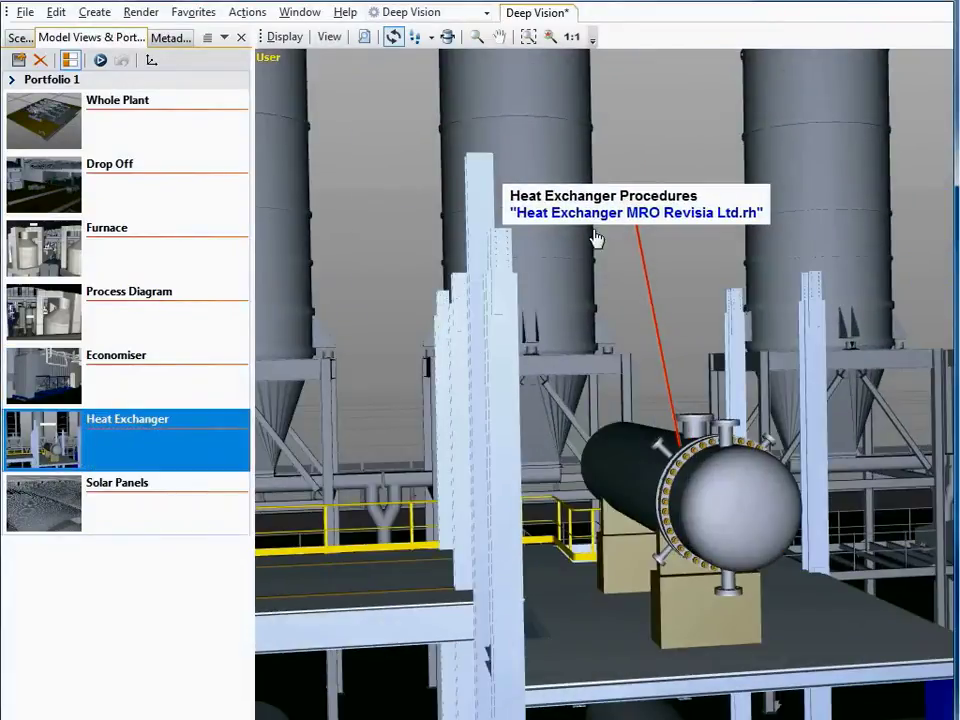
Step: Open the linked heat exchanger model in Deep View and sweep a section plane through it
left_click(595, 222)
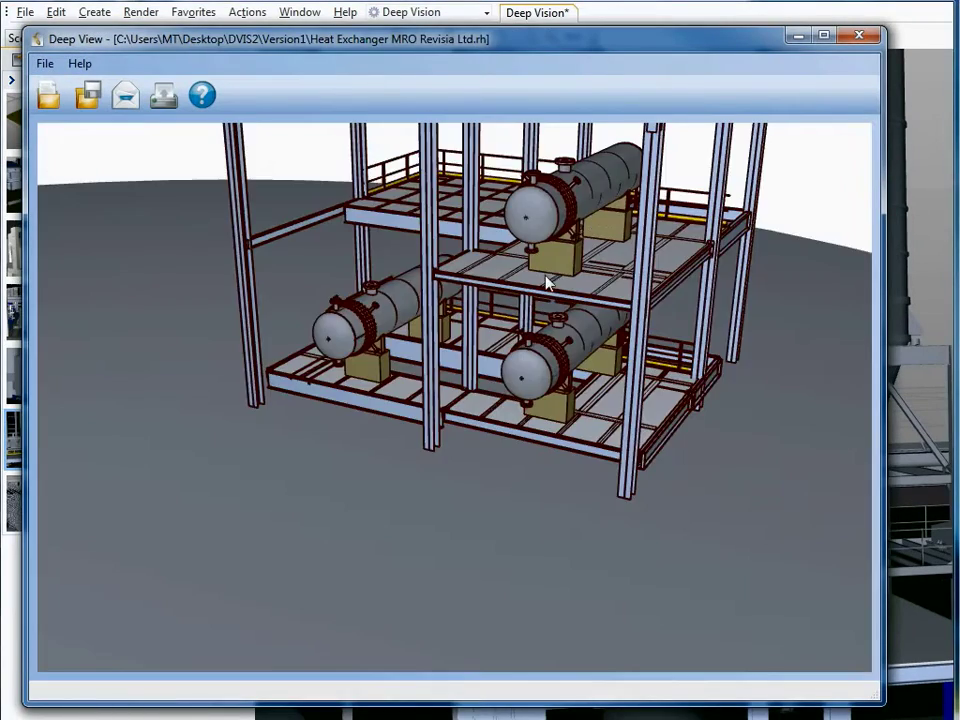
left_click_drag(595, 222, 632, 365)
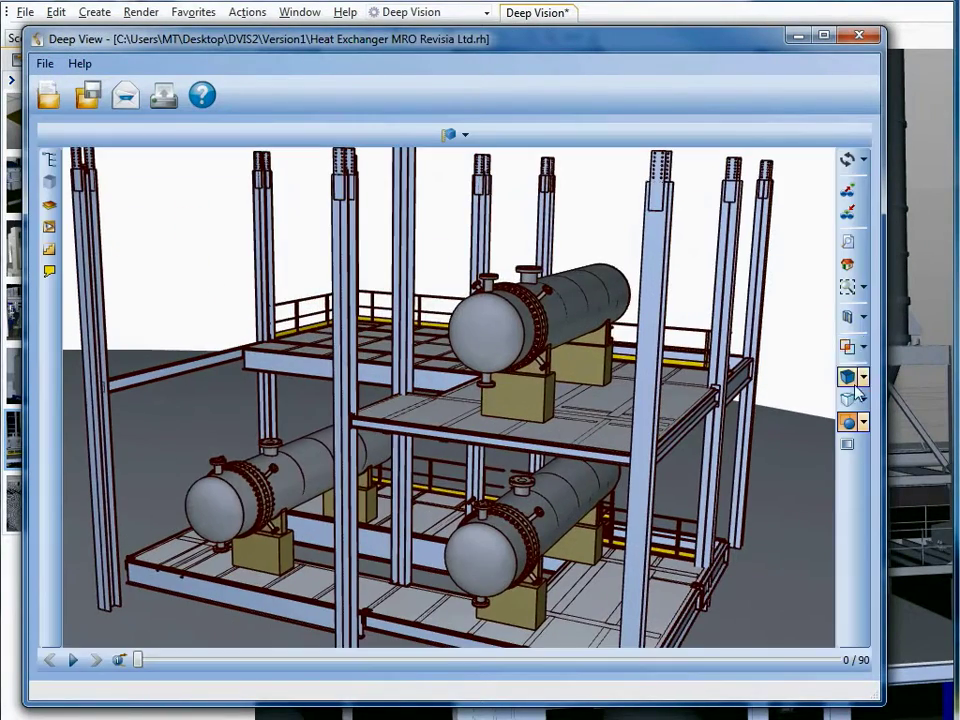
left_click(853, 311)
left_click_drag(763, 350, 798, 547)
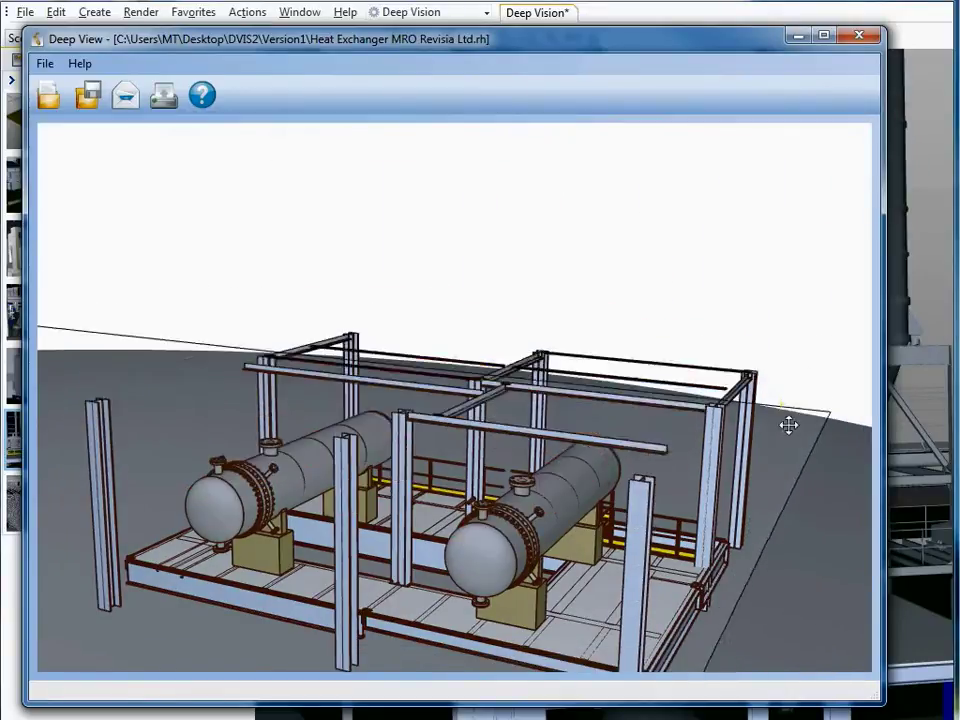
left_click_drag(798, 547, 786, 300)
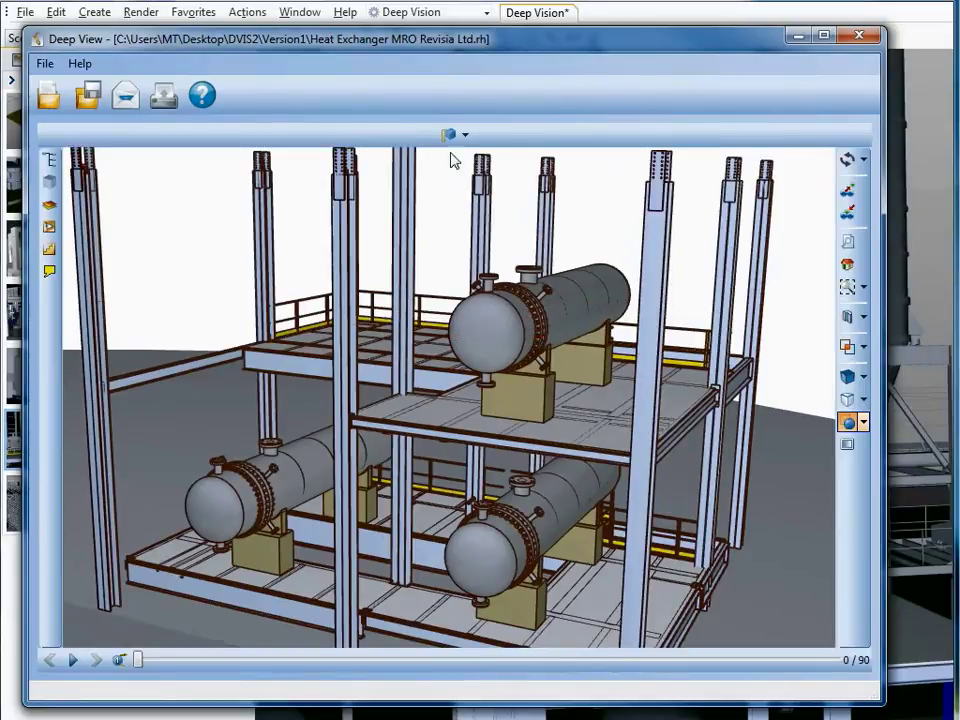
Step: Measure across the deck to the right column beam, clear it, and open the procedure steps list
left_click(848, 318)
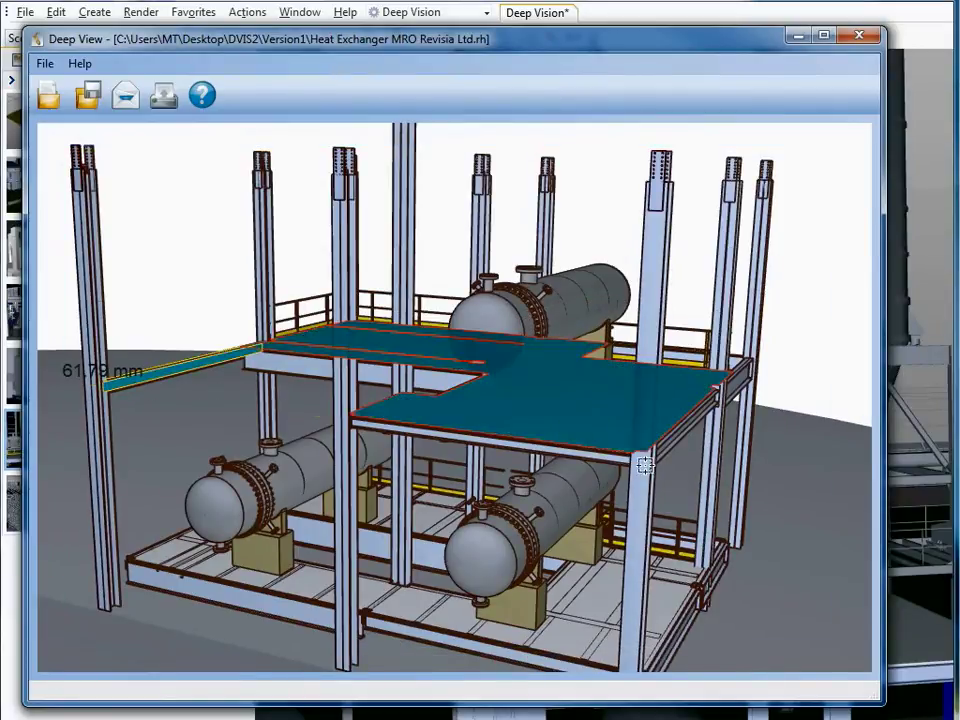
left_click(656, 450)
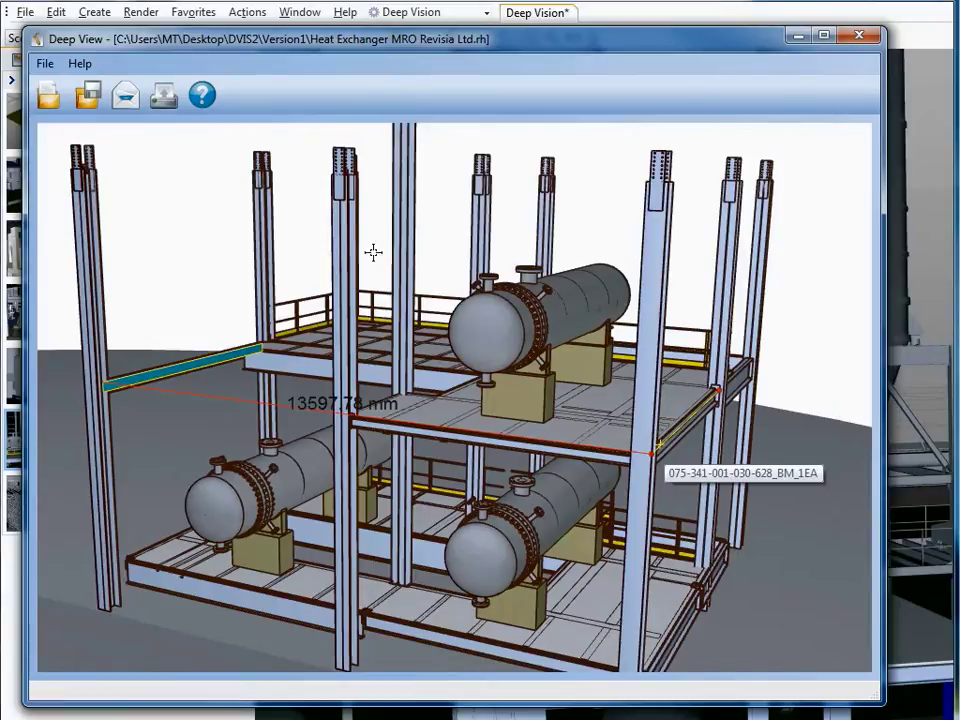
left_click(360, 135)
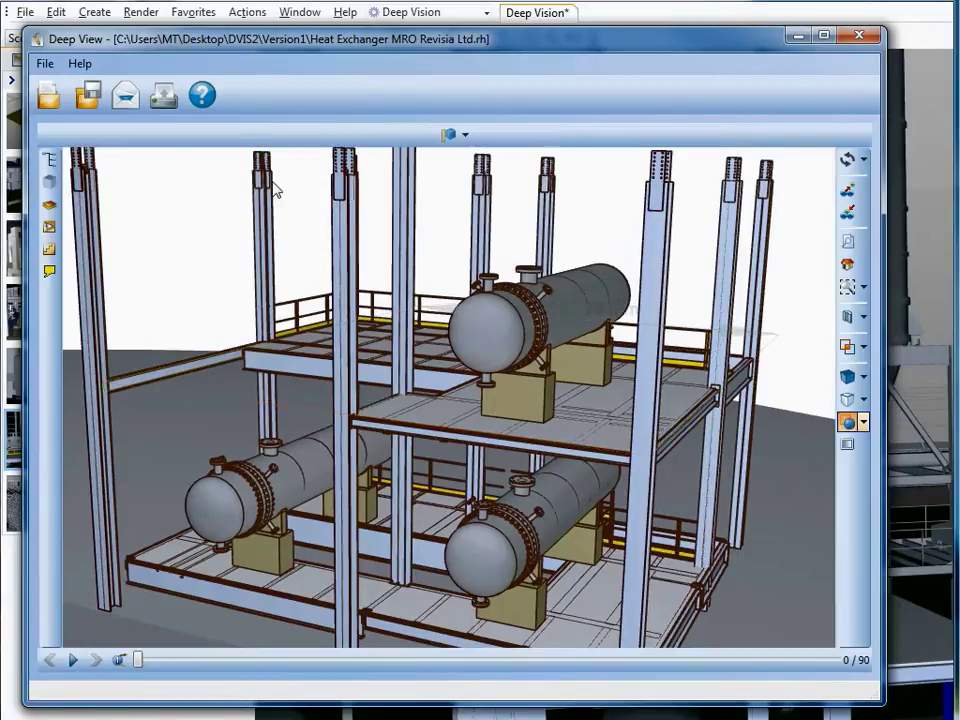
left_click(49, 158)
left_click(49, 158)
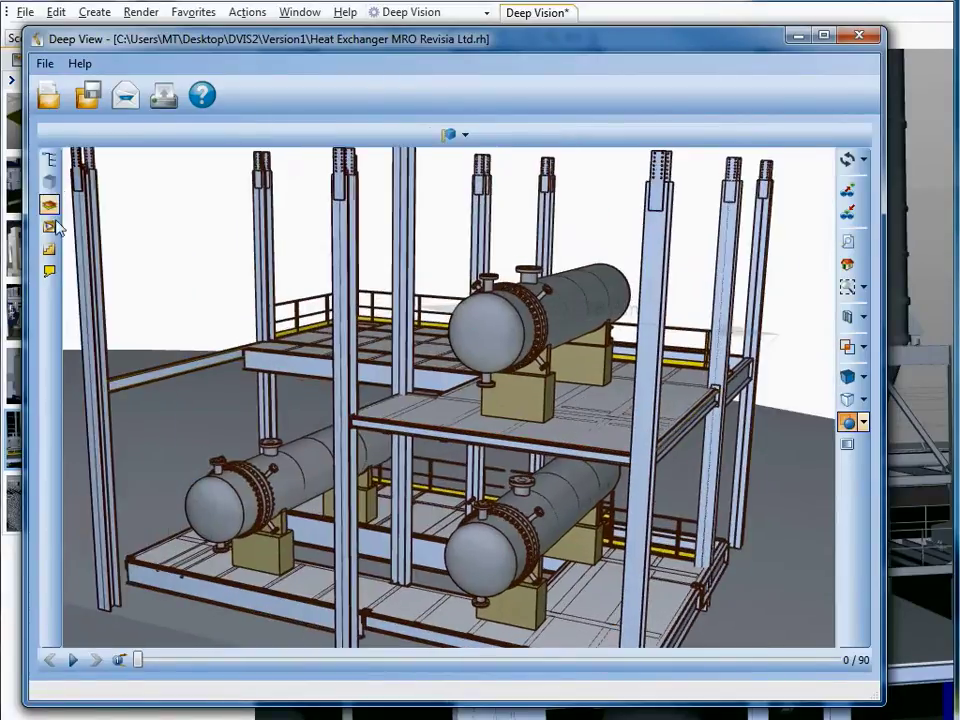
left_click(49, 248)
Step: Play Procedure 1 from its start view and close the Steps list while it animates
double_click(140, 178)
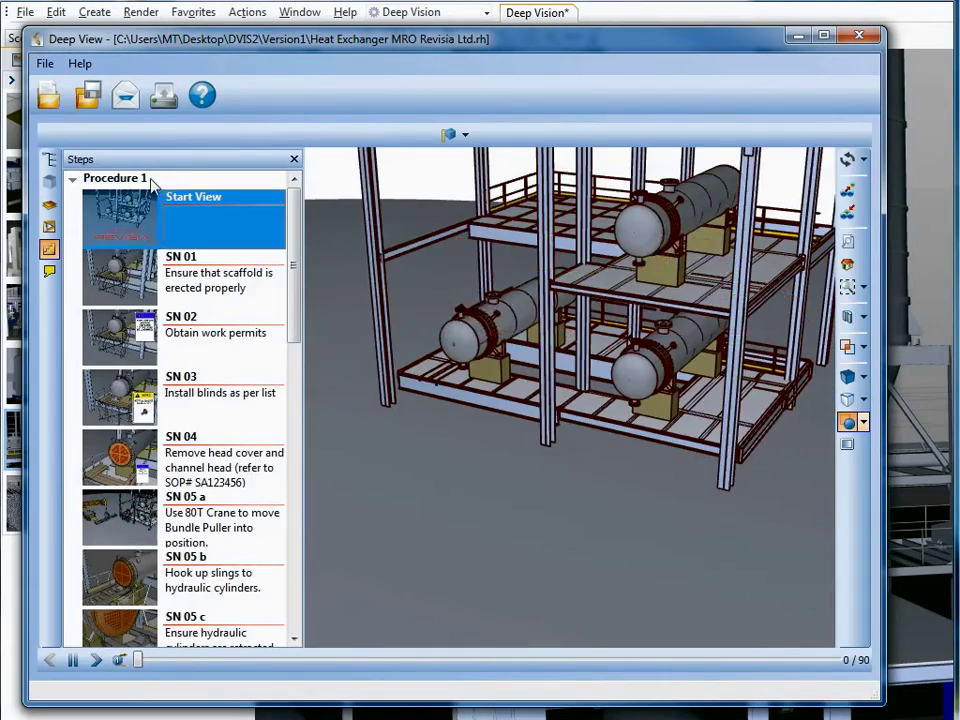
left_click(294, 160)
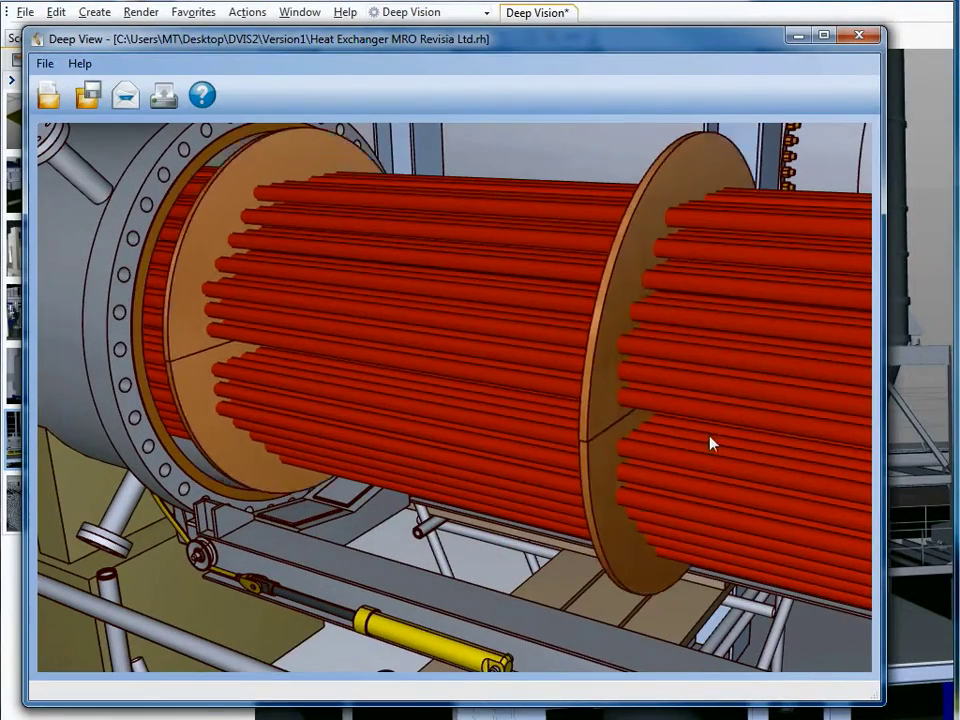
Step: Close Deep View, go to Solar Panels, and read the solar roof panel's metadata in a widened table
left_click(858, 35)
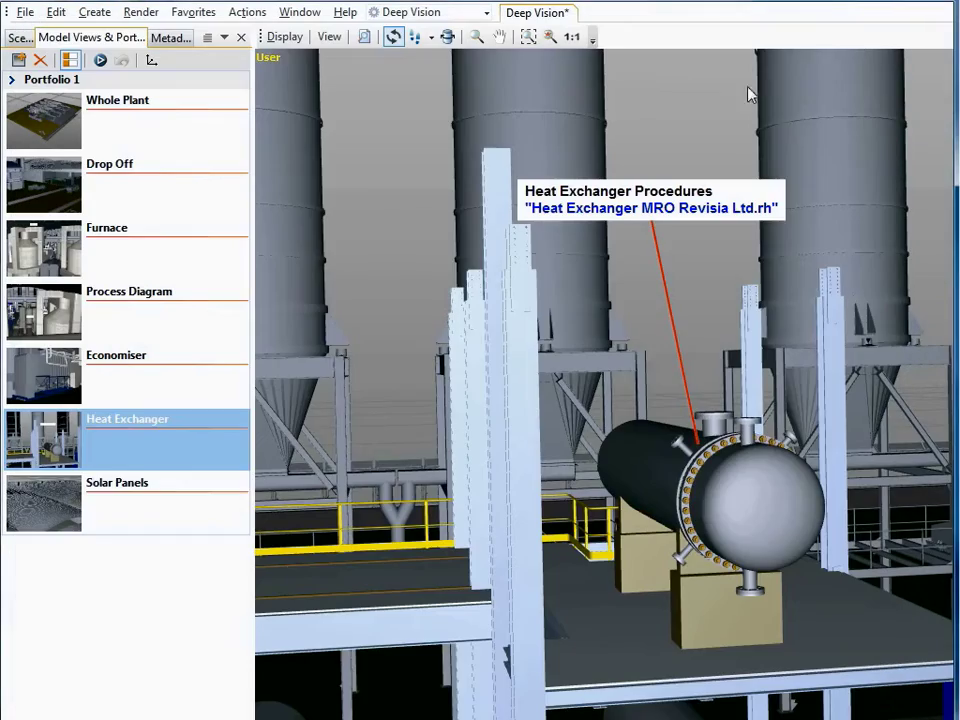
left_click(165, 510)
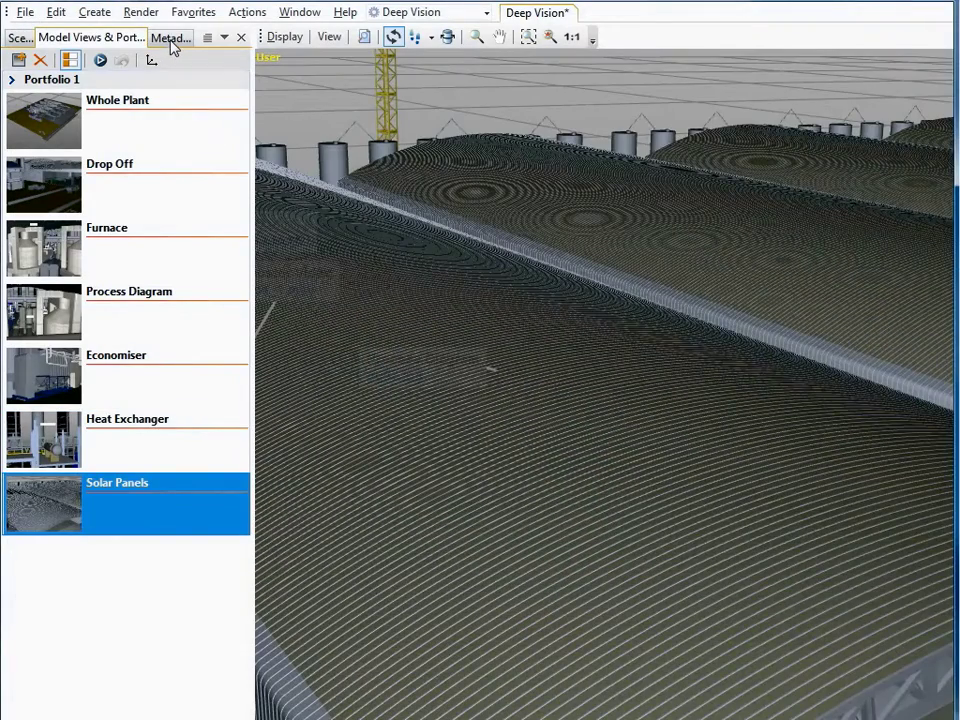
left_click(171, 42)
left_click(183, 60)
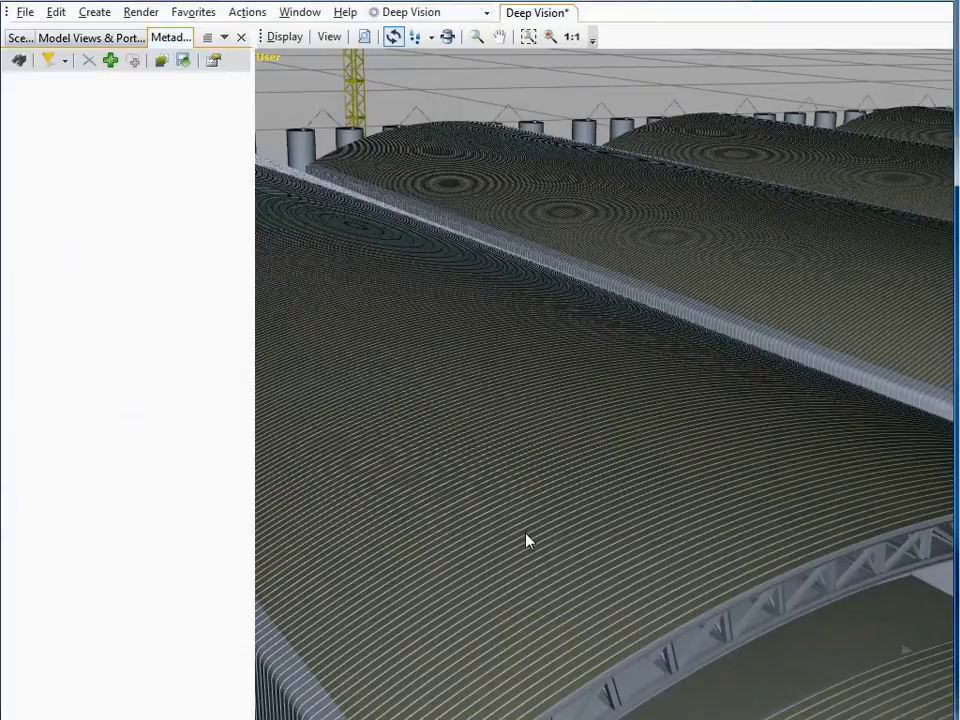
left_click(525, 538)
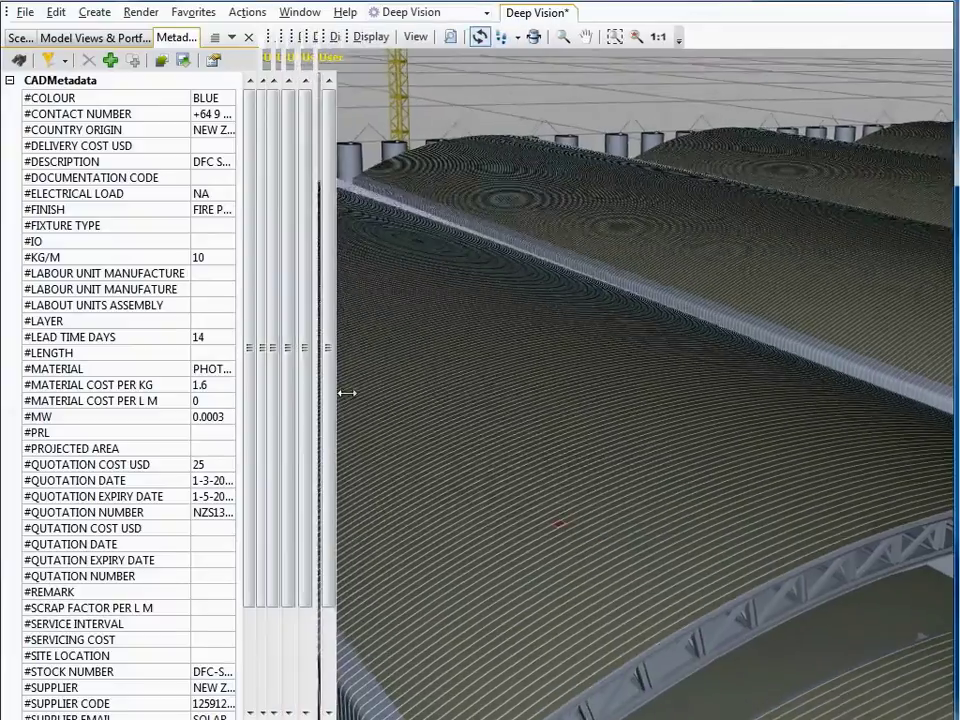
left_click_drag(253, 397, 380, 395)
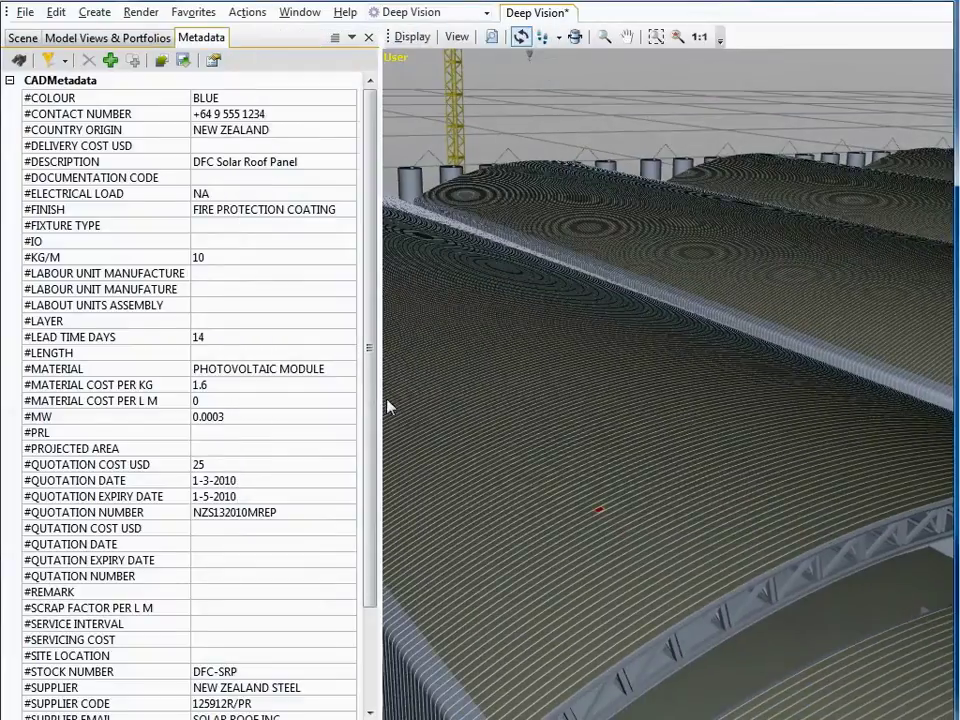
Step: Read the CAD metadata of the roof truss, a purlin and a small steel member, then zoom in
mouse_move(664, 484)
left_mouse_down()
mouse_move(510, 443)
mouse_move(643, 446)
mouse_move(620, 420)
left_mouse_up()
left_click(540, 452)
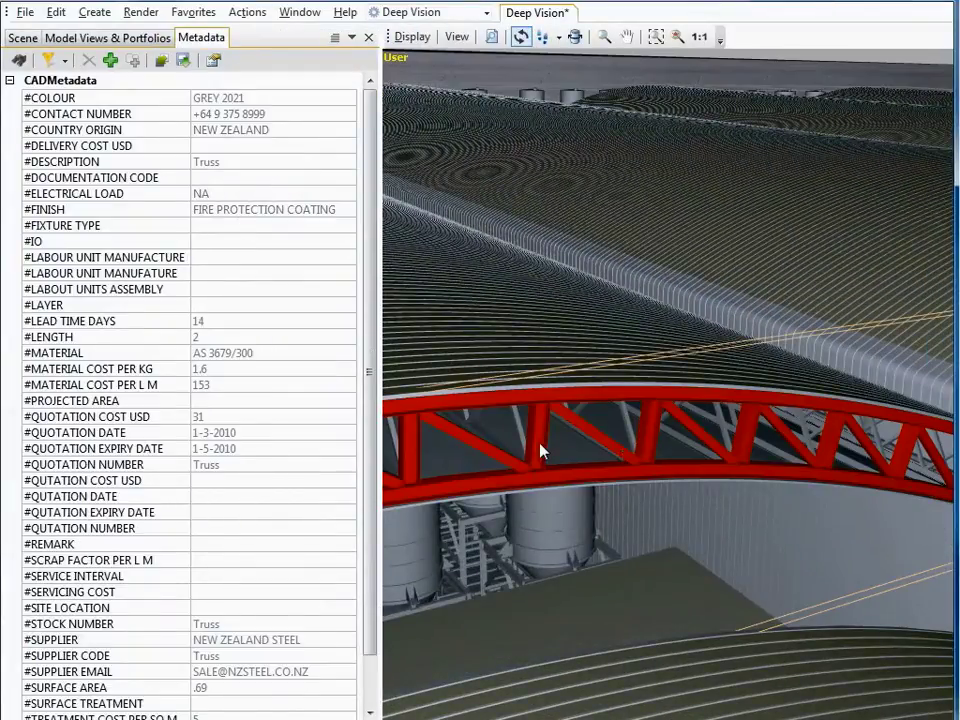
left_click(696, 452)
mouse_move(724, 463)
left_mouse_down()
mouse_move(840, 454)
mouse_move(713, 460)
left_mouse_up()
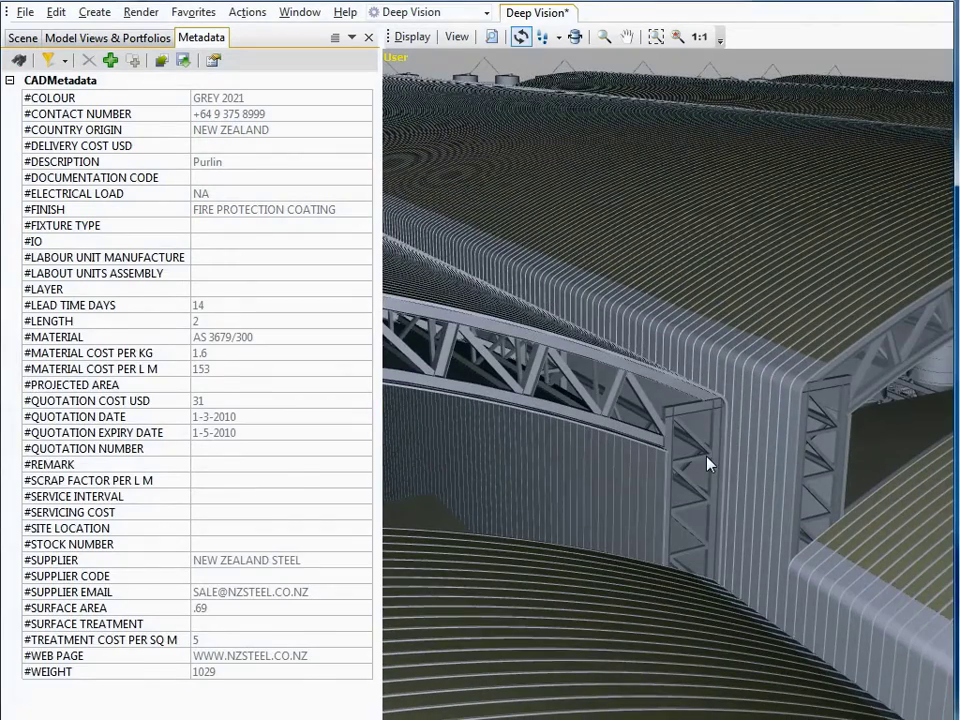
left_click(707, 463)
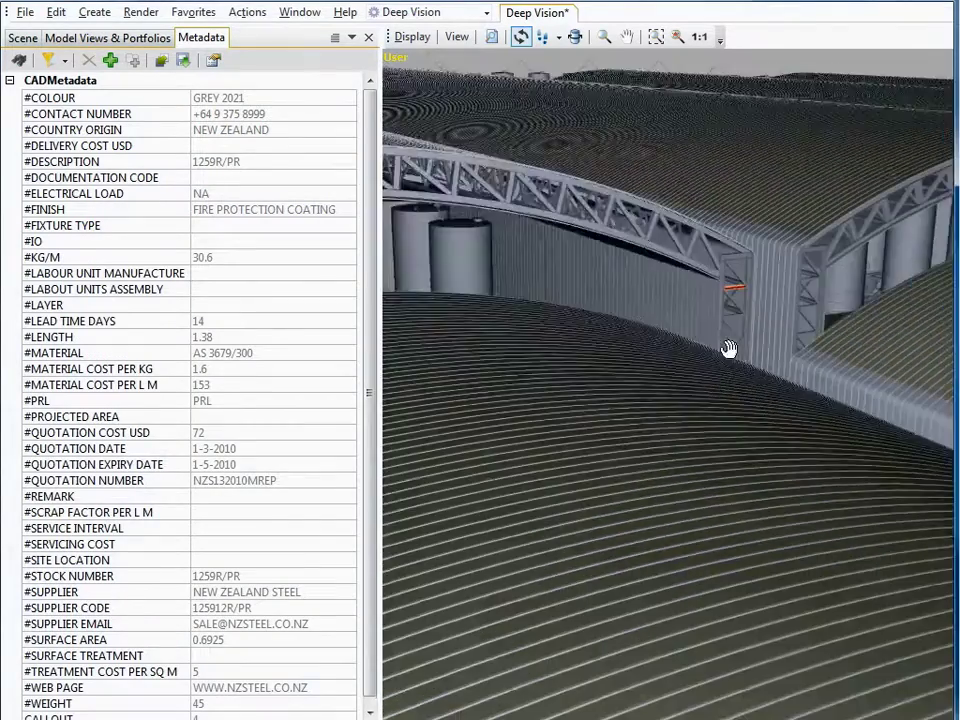
scroll(729, 343, "down", 5)
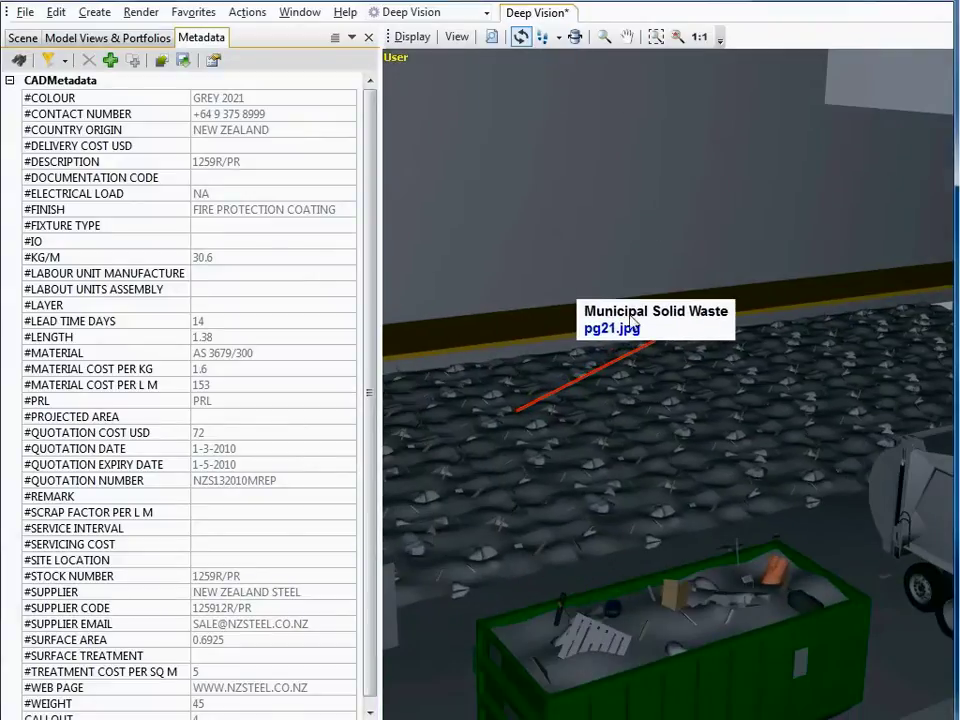
Step: Open the waste pile's pg21.jpg composition chart, close it, and walk into the building in Walk mode
left_click(628, 328)
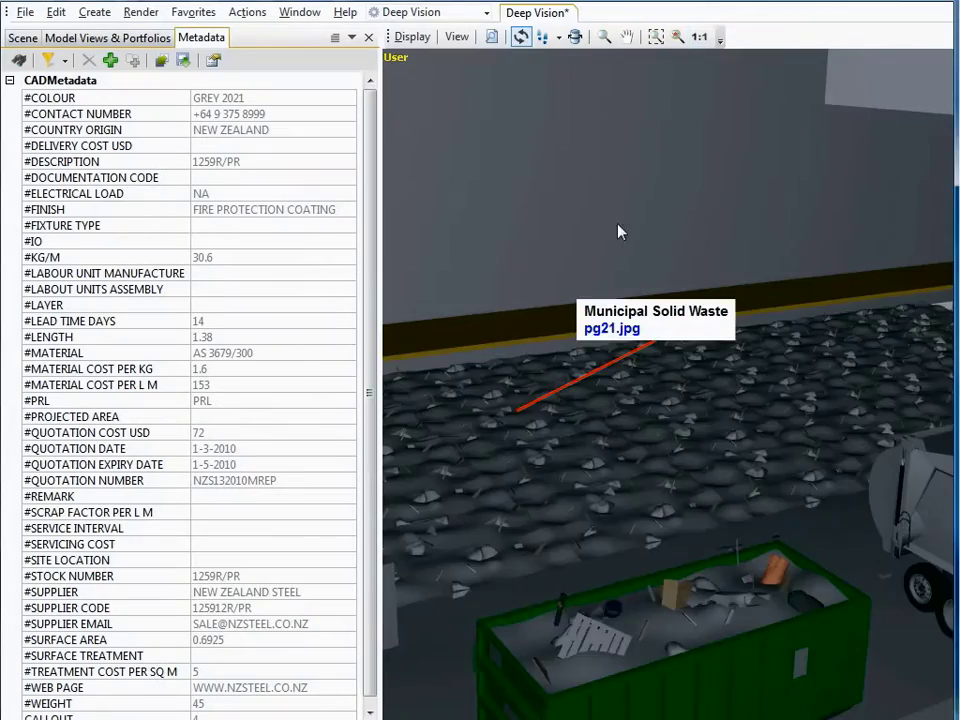
left_click_drag(621, 229, 618, 365)
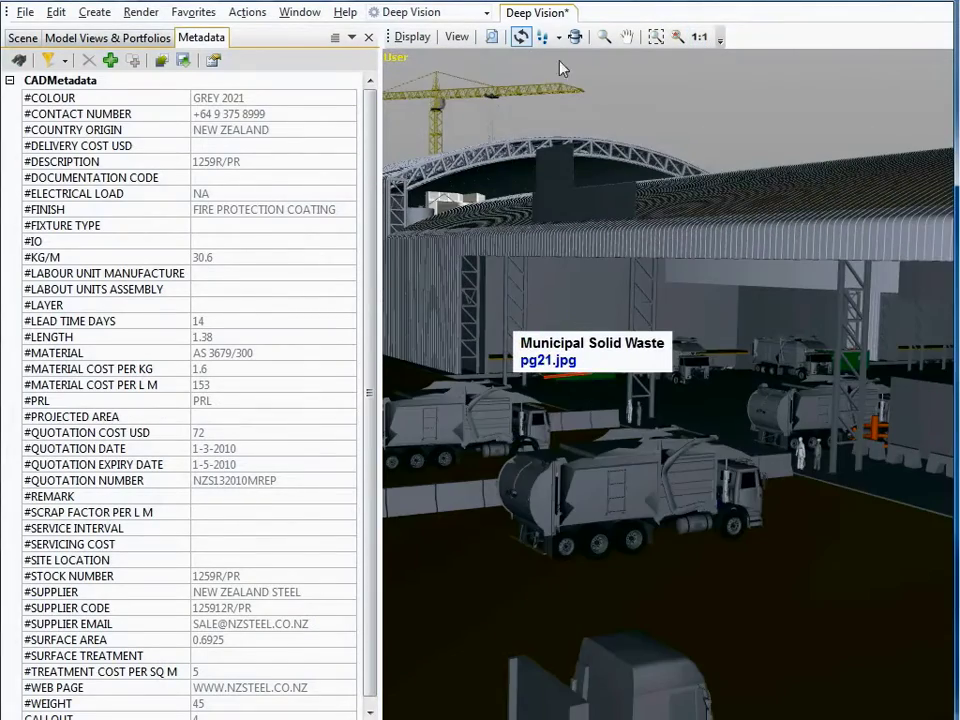
left_click(541, 36)
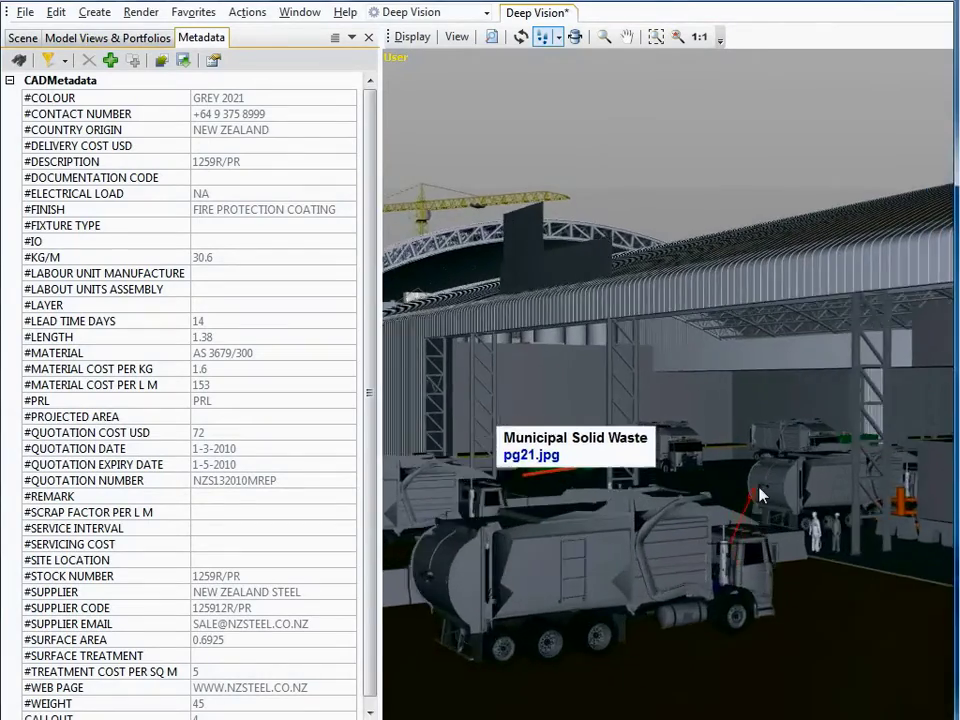
mouse_move(760, 493)
left_mouse_down()
mouse_move(427, 528)
mouse_move(435, 496)
mouse_move(786, 519)
mouse_move(896, 579)
mouse_move(912, 532)
mouse_move(943, 540)
mouse_move(945, 575)
left_mouse_up()
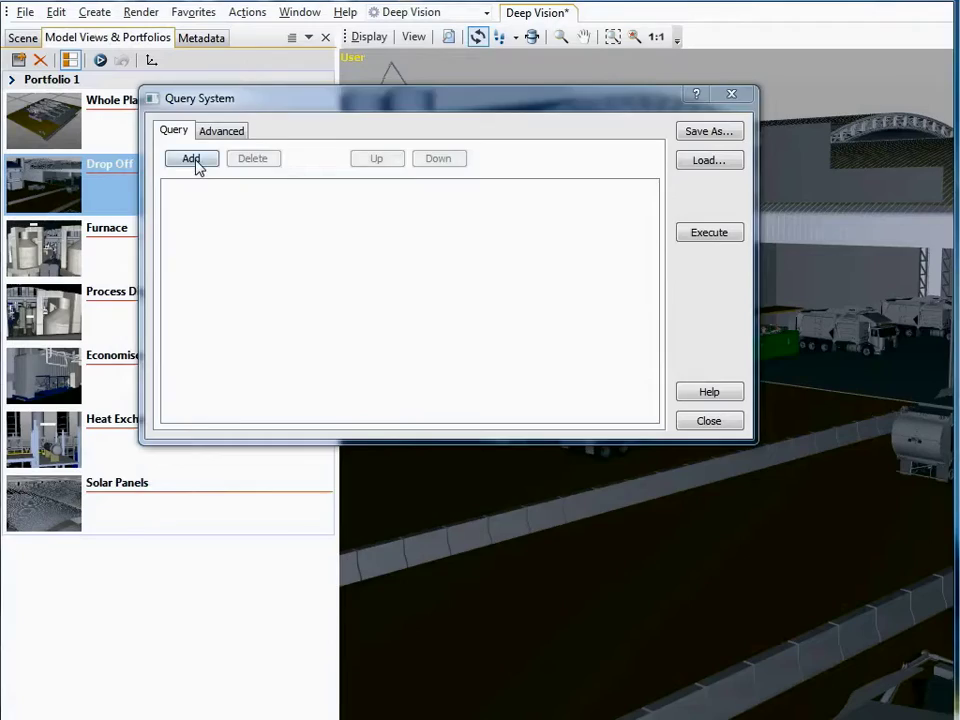
Step: Try adding a text filter in Query System, then abandon it without choosing a variable or value
left_click(195, 162)
left_click(338, 199)
left_click(503, 173)
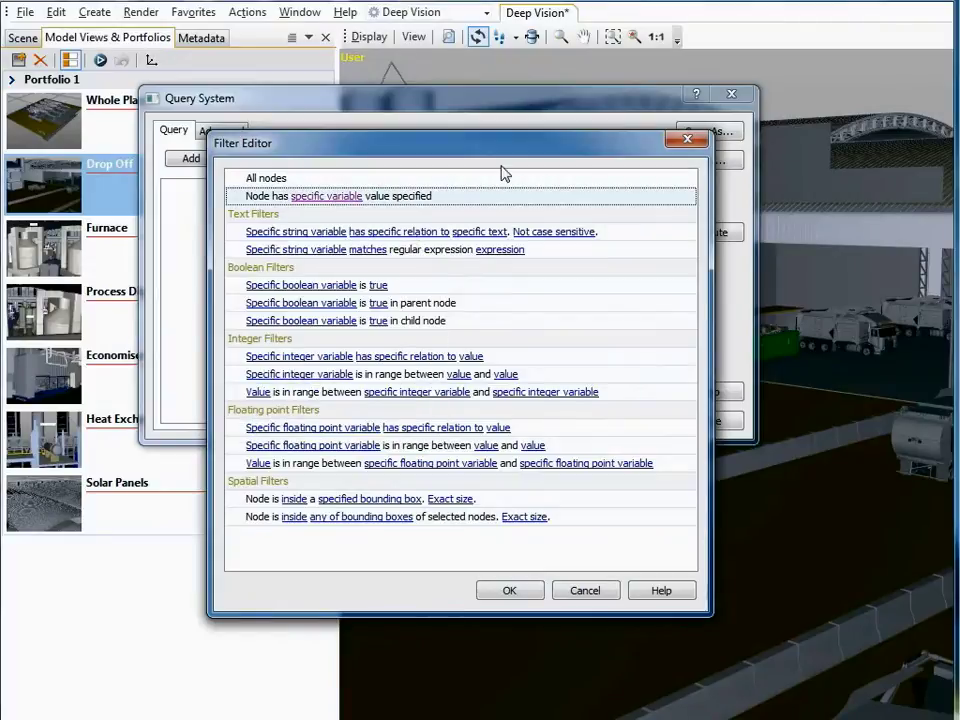
left_click(299, 233)
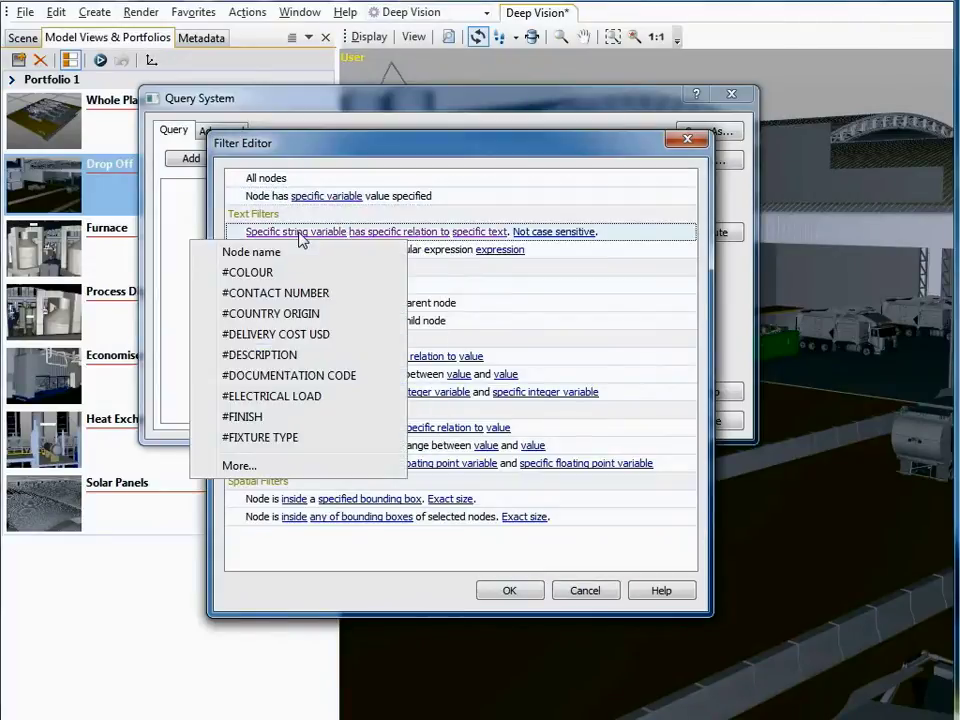
left_click(312, 466)
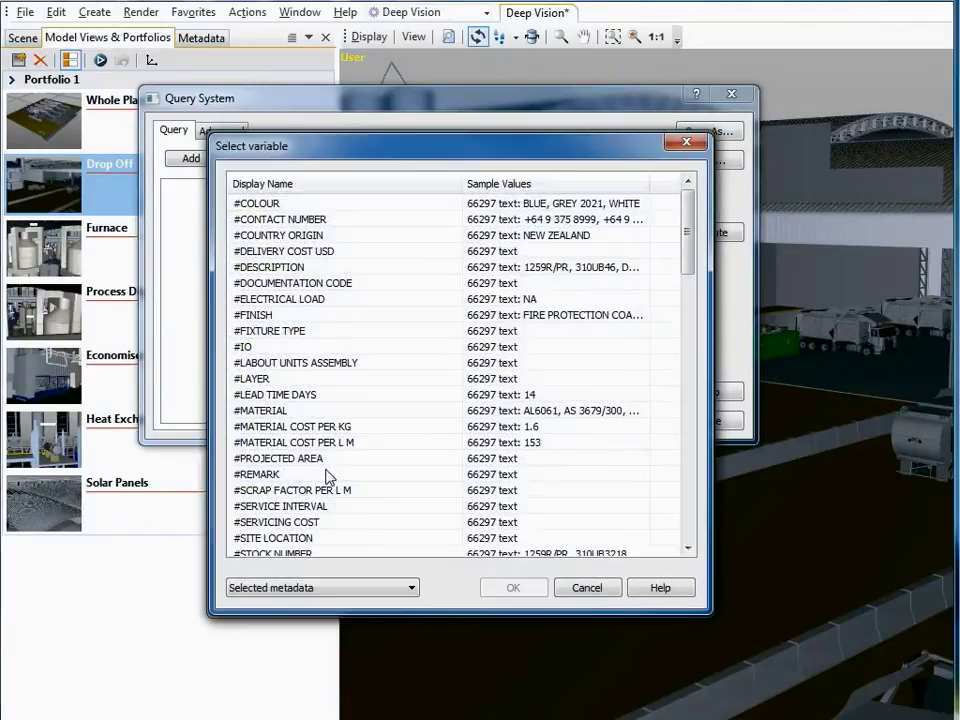
left_click(609, 588)
left_click(513, 594)
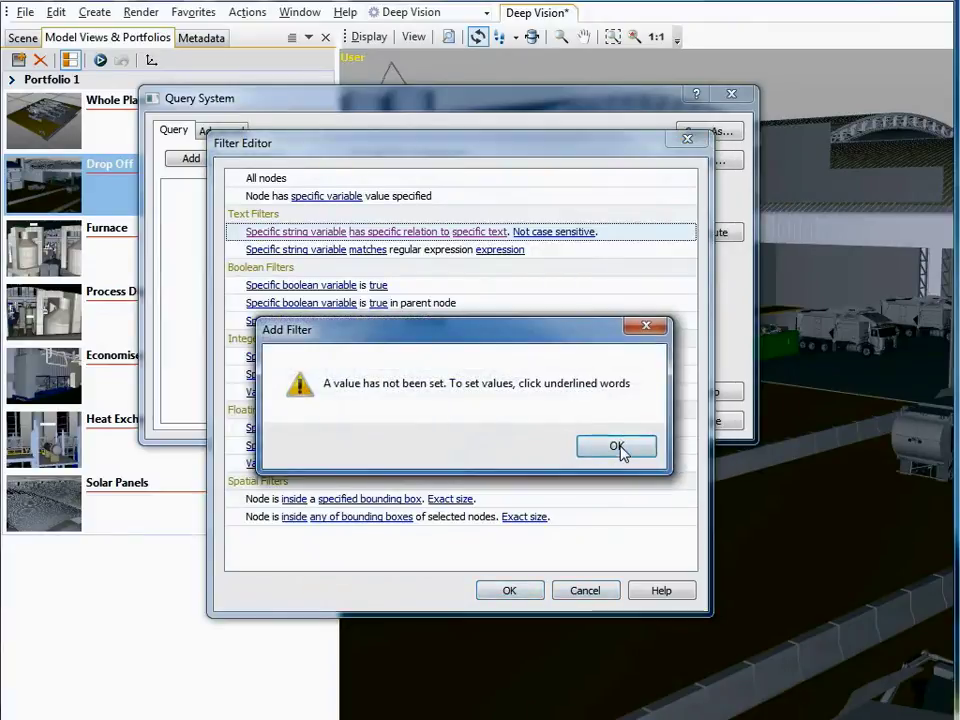
left_click(620, 450)
left_click(594, 593)
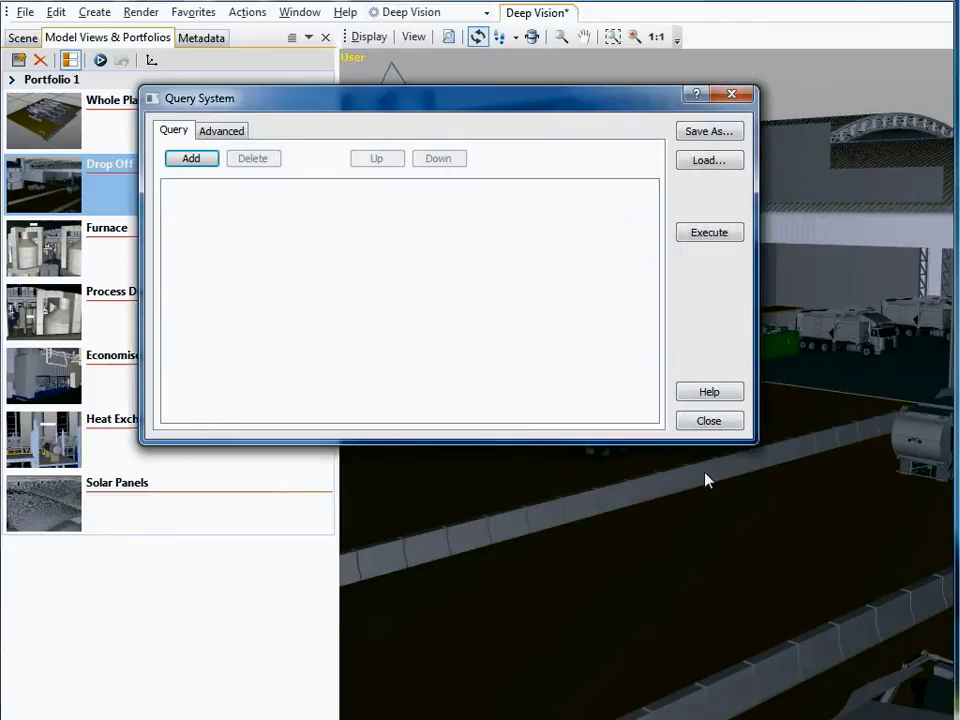
Step: Load 1_Economiser.rhq, view its script on the Advanced tab, and execute it
left_click(707, 165)
double_click(484, 281)
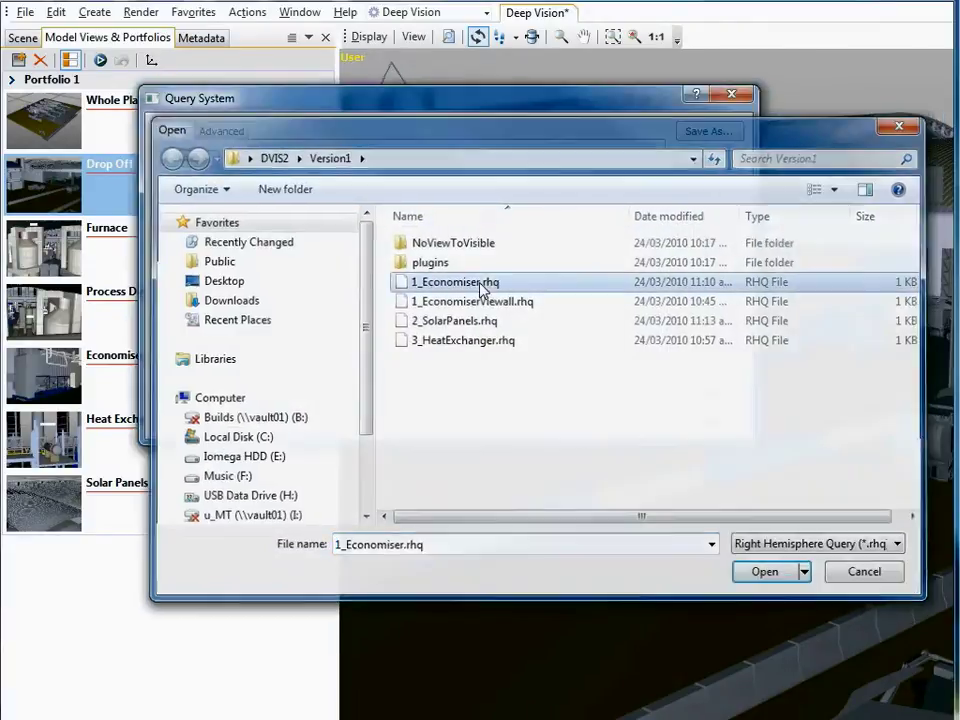
left_click(221, 131)
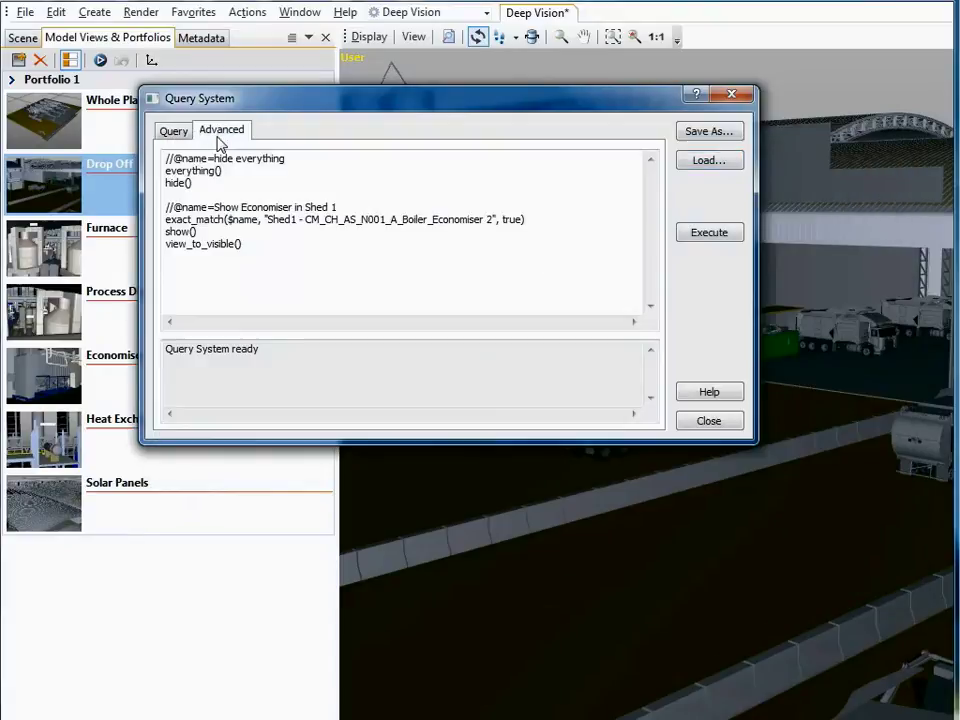
left_click(688, 232)
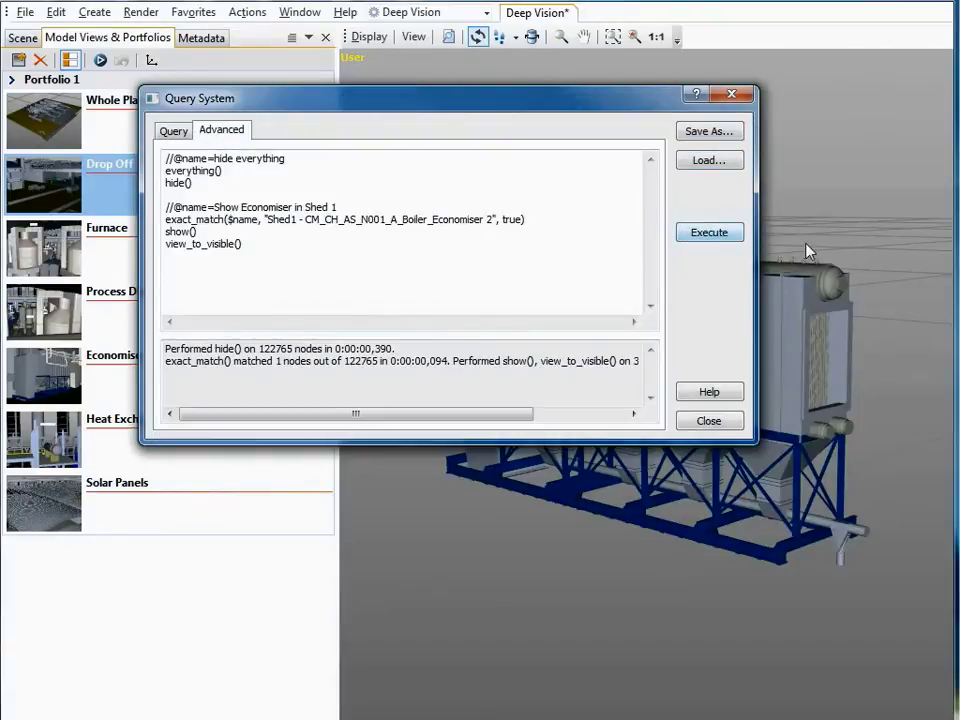
Step: Close Query System, orbit the isolated economiser, and zoom through its red-panelled box into the tube bundle
left_click(734, 98)
mouse_move(829, 247)
left_mouse_down()
mouse_move(573, 259)
mouse_move(740, 333)
left_mouse_up()
right_click_drag(740, 333, 750, 154)
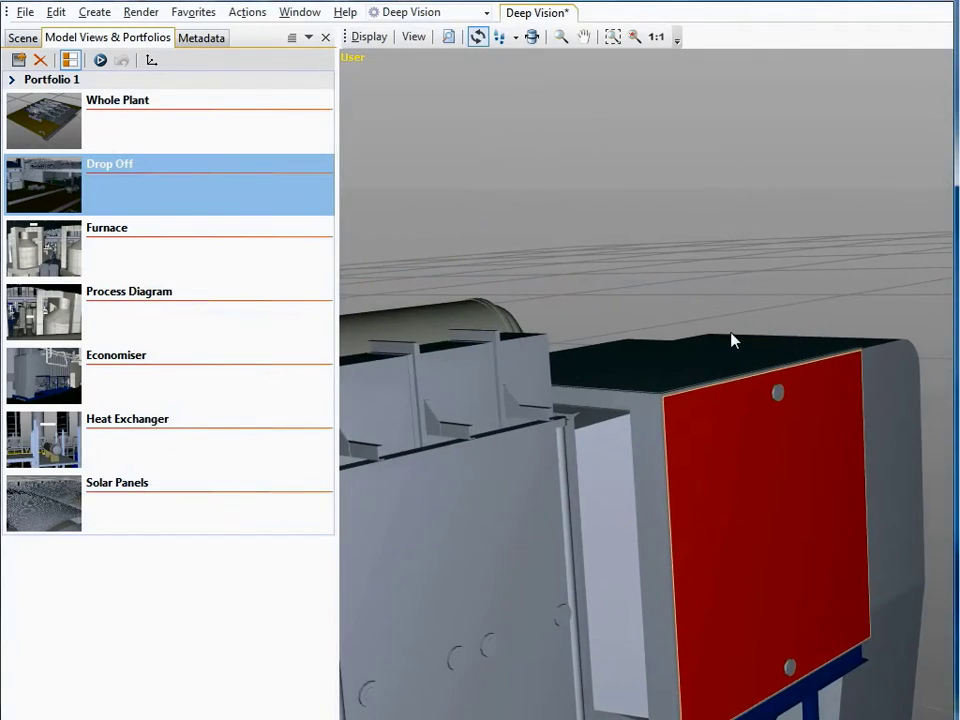
right_click_drag(746, 480, 746, 254)
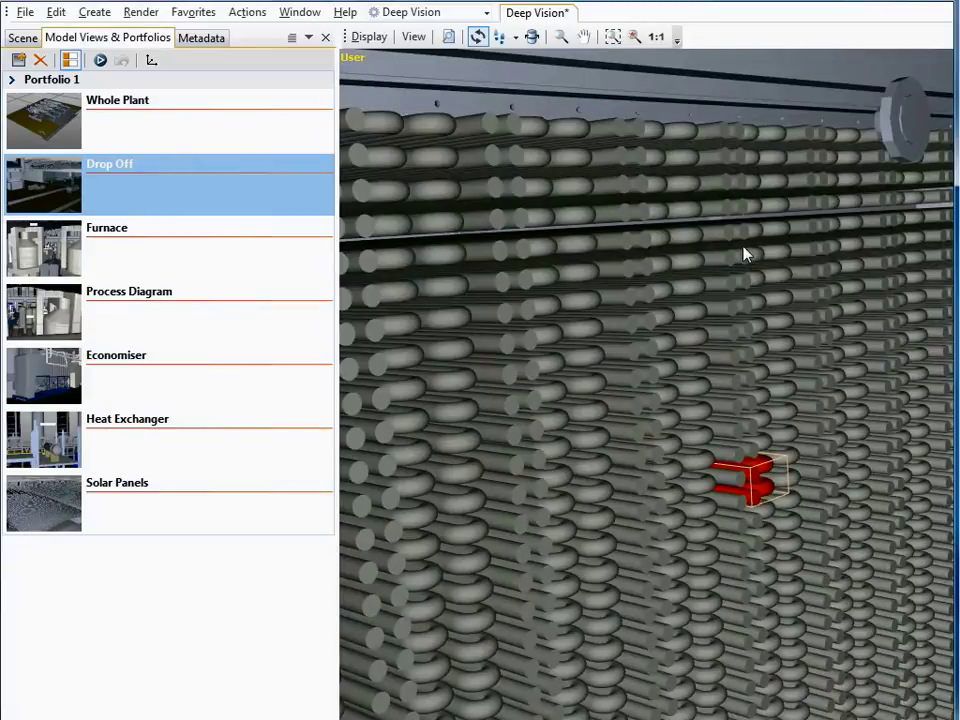